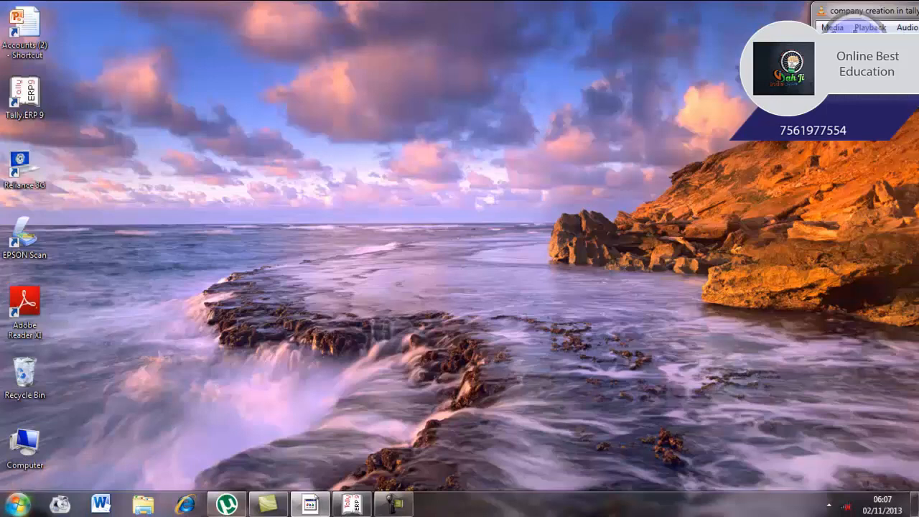
Switch to the running Tally.ERP 9 window.
left_click(17, 504)
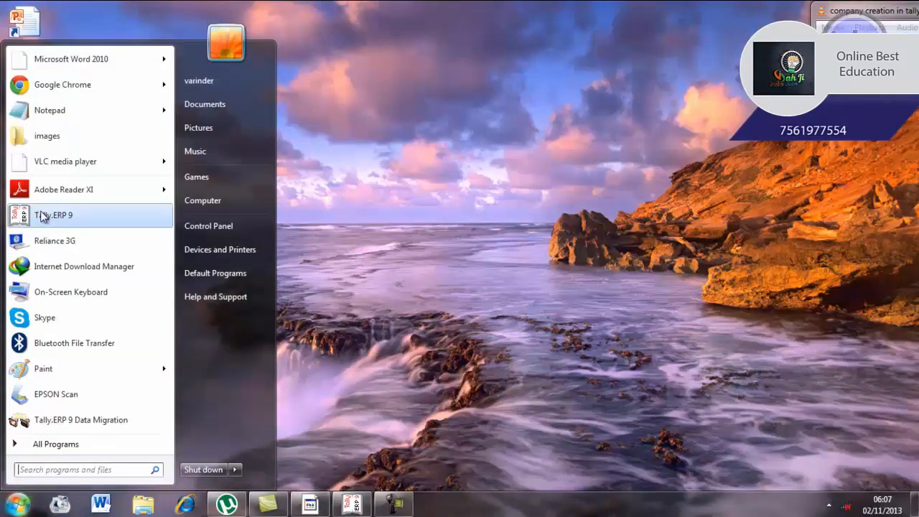
left_click(350, 504)
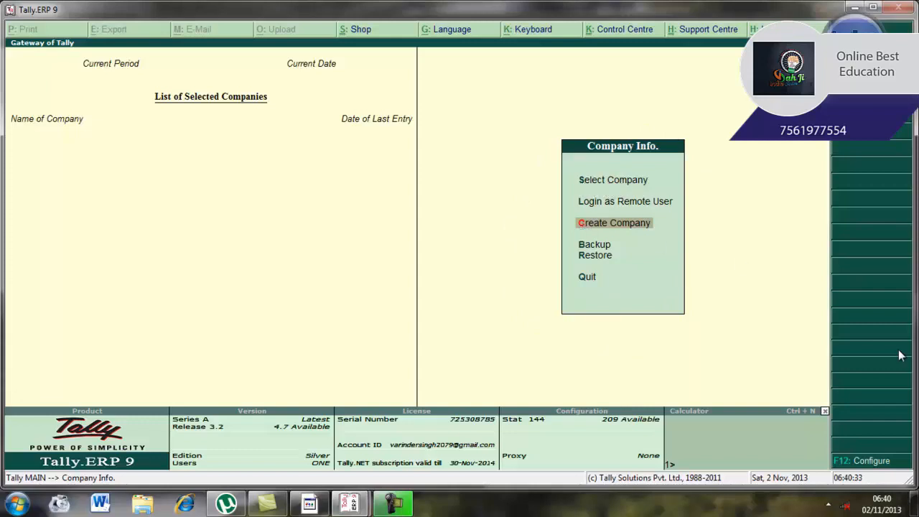
Look through the Company Info. options, from Select Company to Quit, and finish with Create Company highlighted.
key("Up")
key("Up")
key("Down")
key("Down")
key("Down")
key("Down")
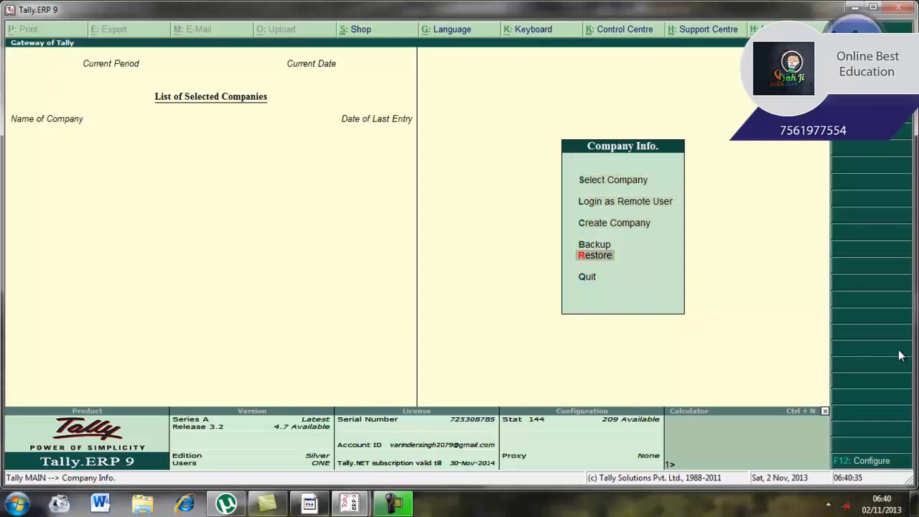
key("Down")
key("Up")
key("Up")
key("Up")
key("Up")
key("Down")
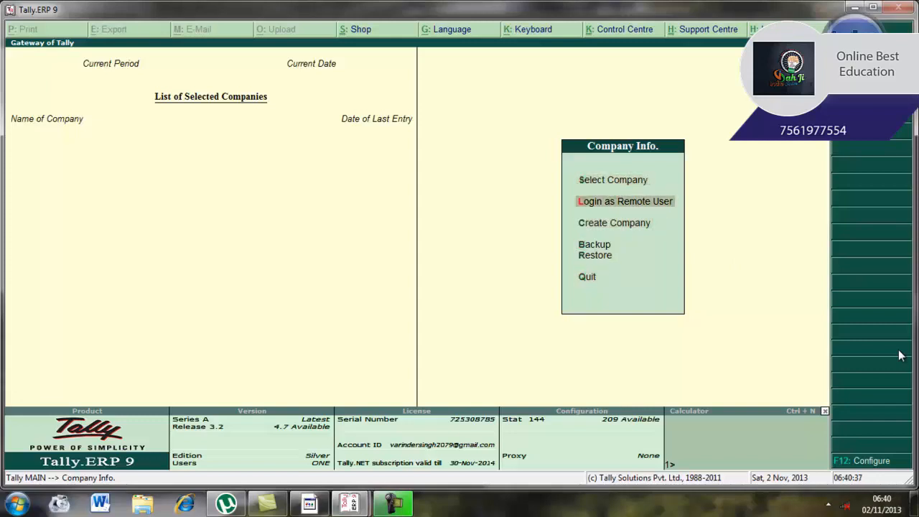
key("Down")
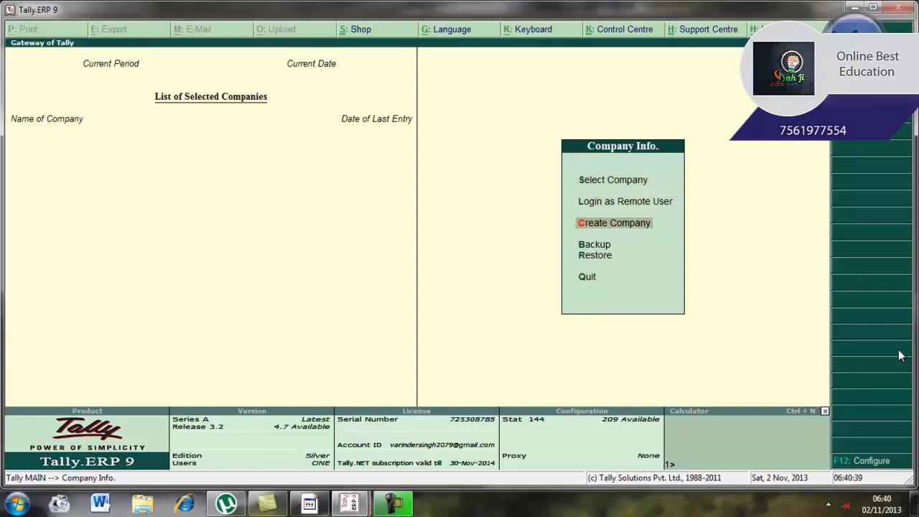
key("Up")
key("Up")
key("Down")
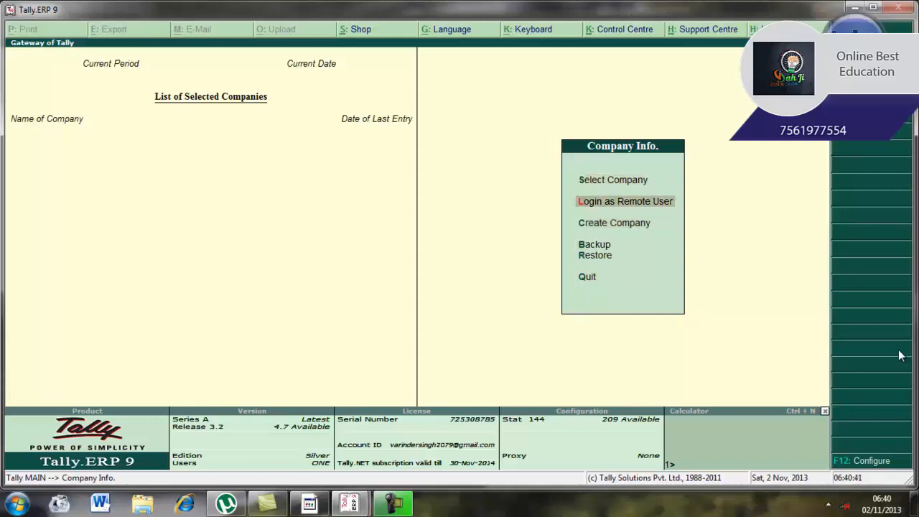
key("Down")
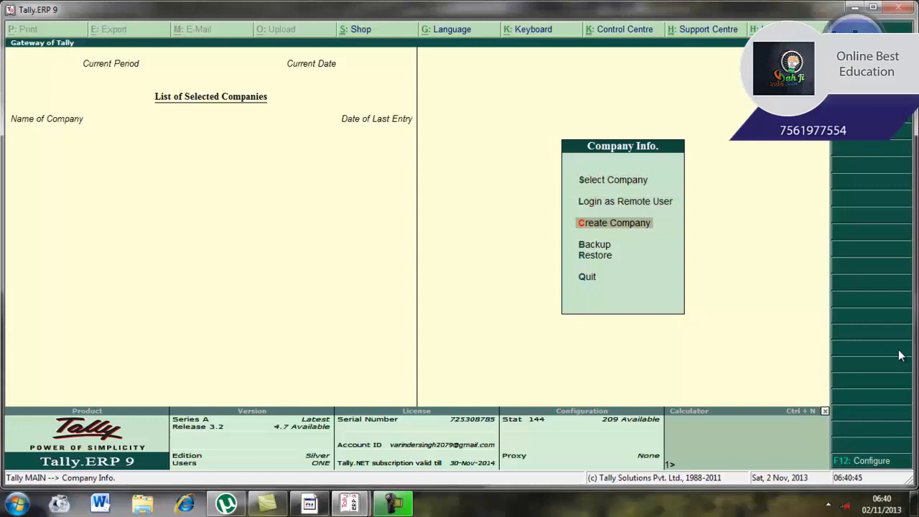
key("Down")
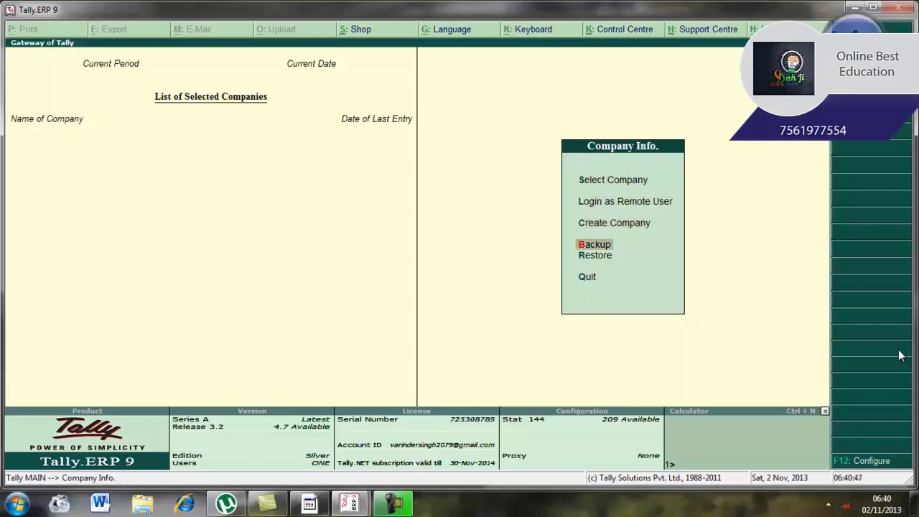
key("Down")
key("Up")
key("Down")
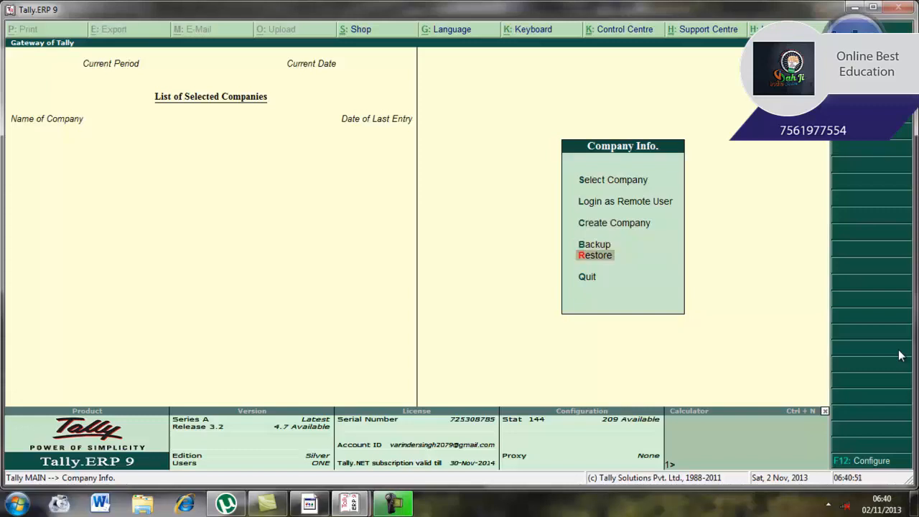
key("Down")
key("Up")
key("Up")
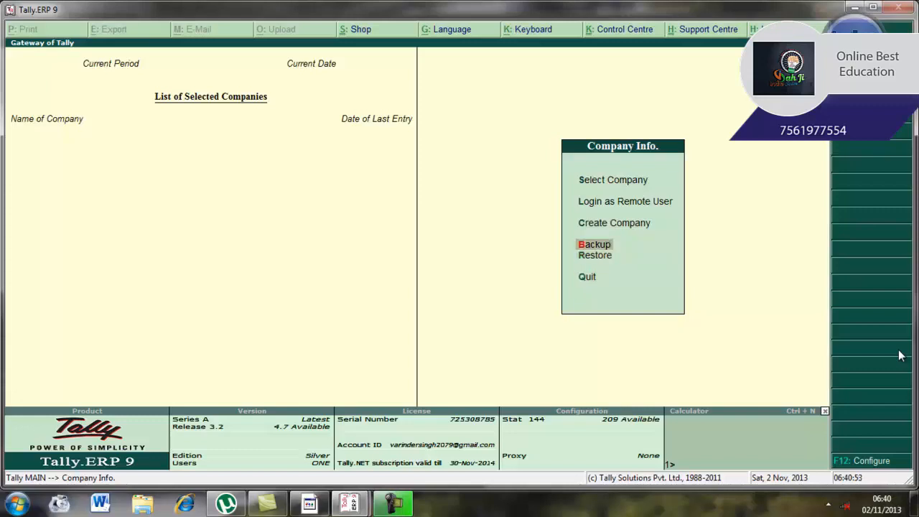
key("Up")
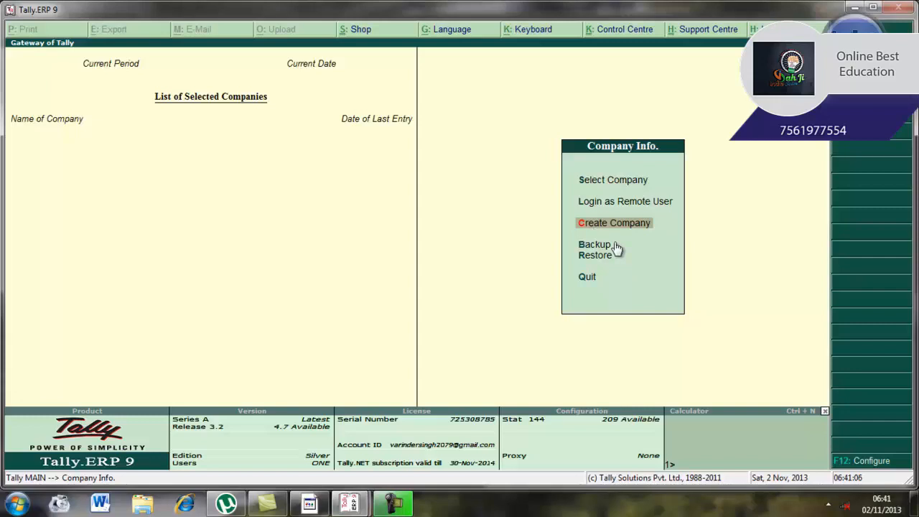
Switch to the other Tally window's Company Creation form and keep its directory, name HeadFirstTraders, mailing name and address.
key("alt+Tab")
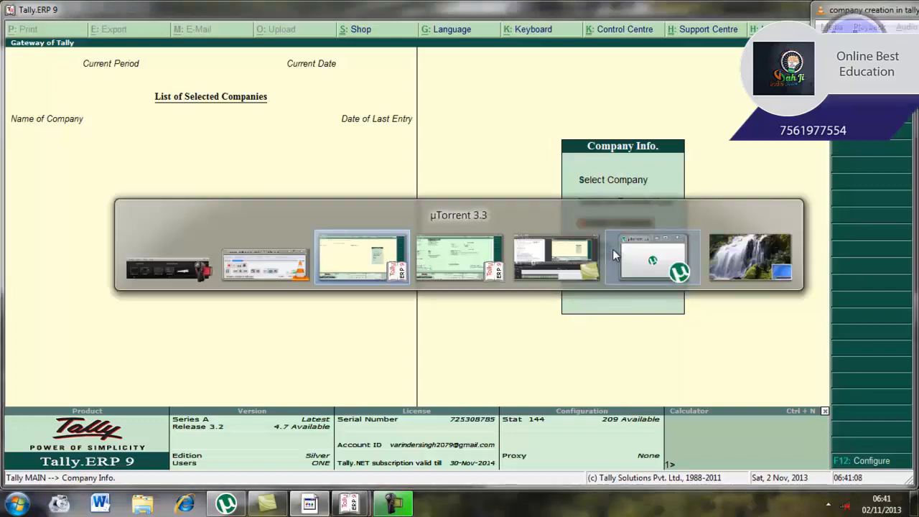
key("alt+Tab")
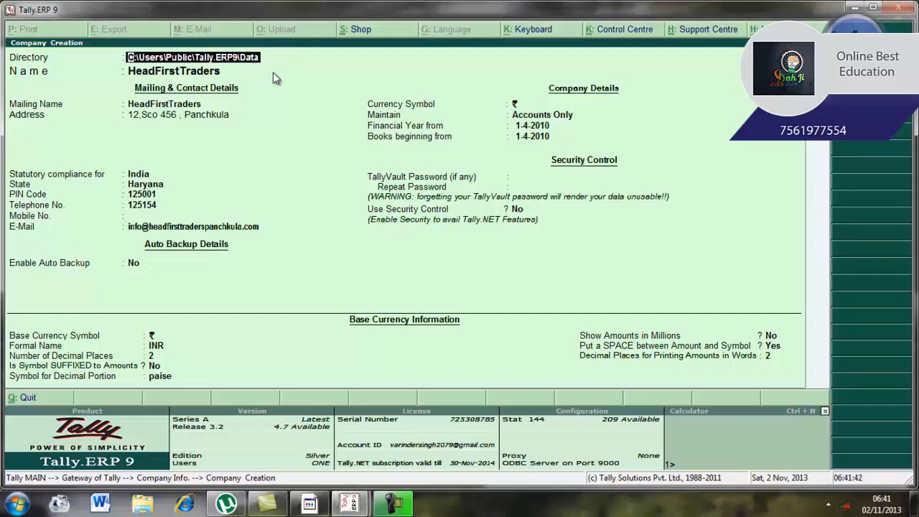
key("Return")
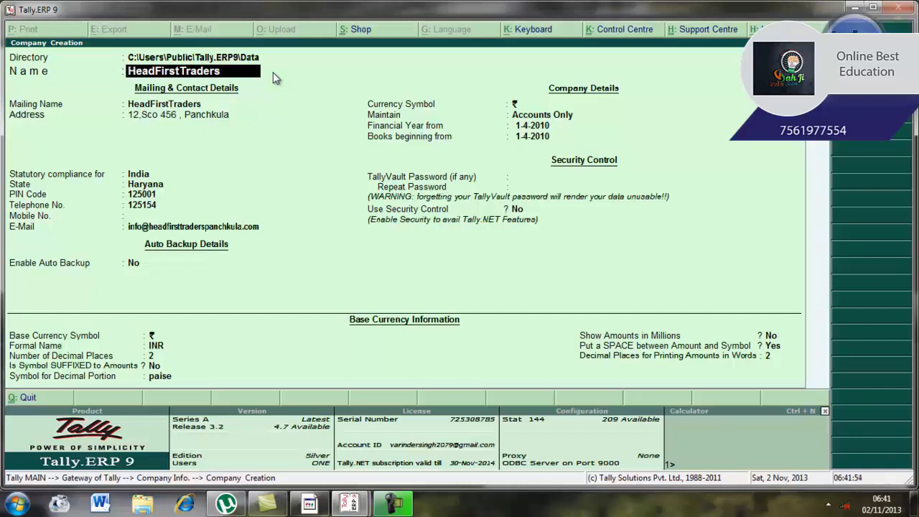
key("Return")
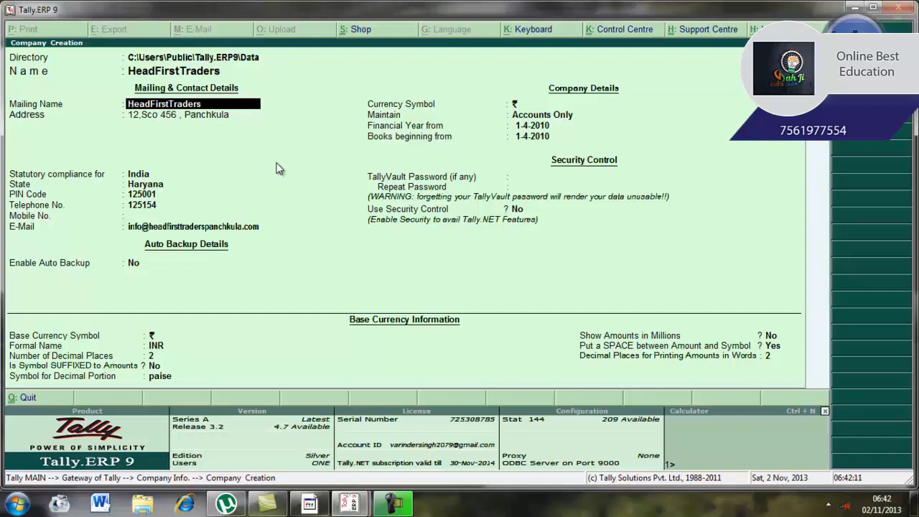
key("Return")
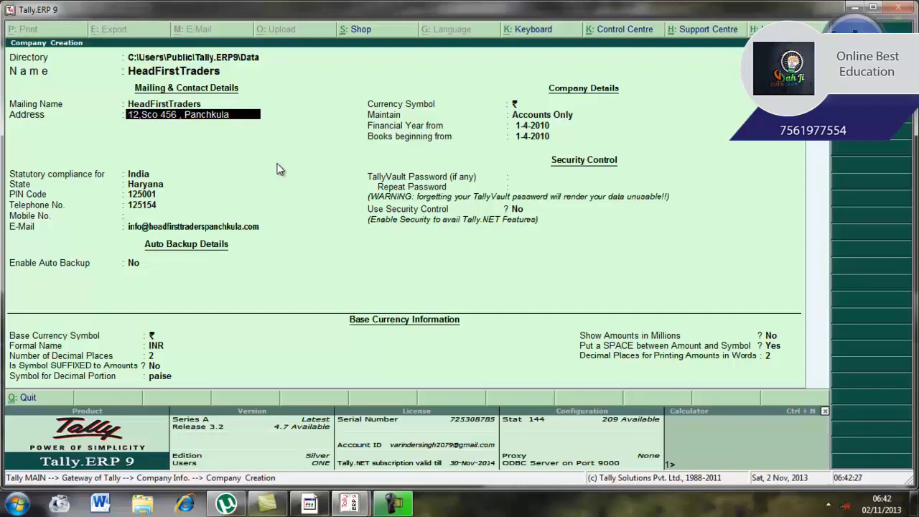
key("Return")
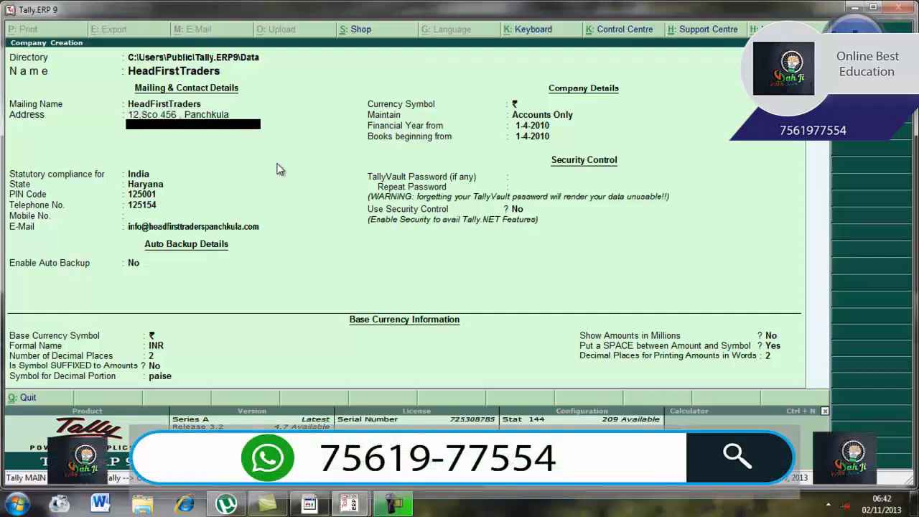
key("Return")
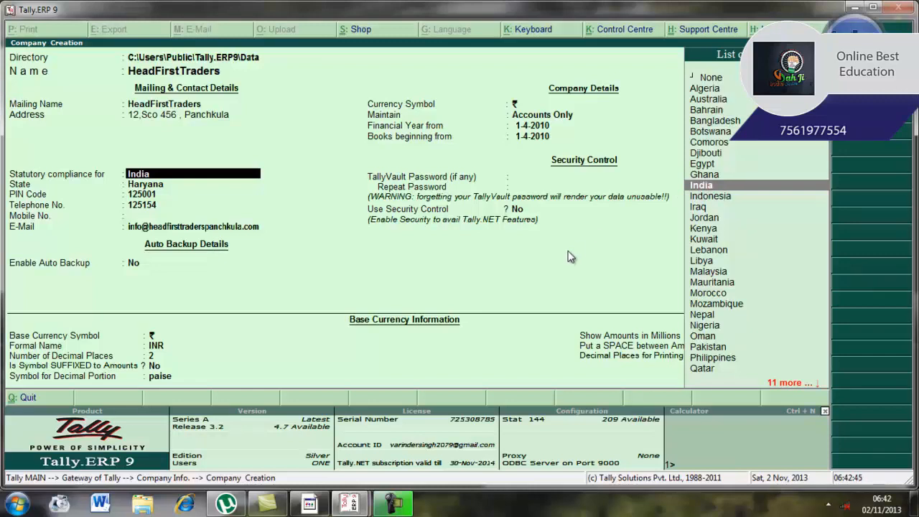
Keep statutory compliance for India, state Haryana, the existing PIN code and contact details, and Enable Auto Backup at No.
key("Return")
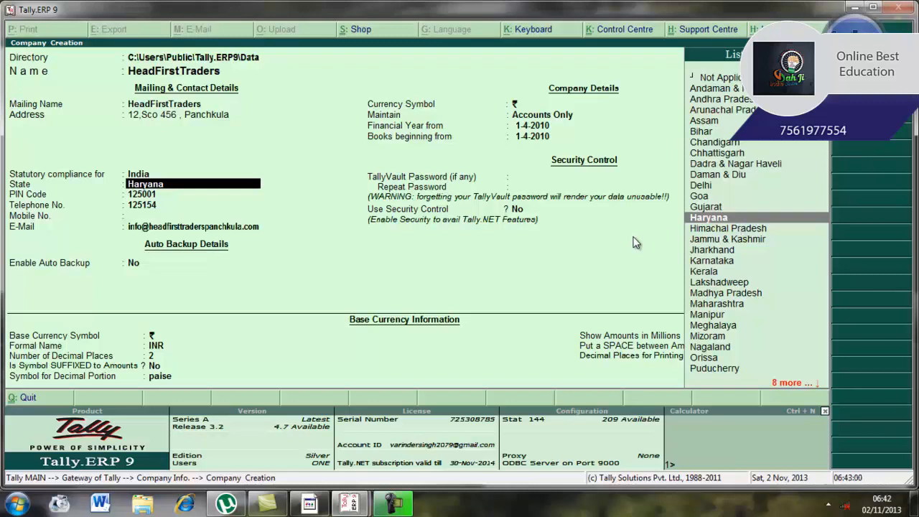
key("Return")
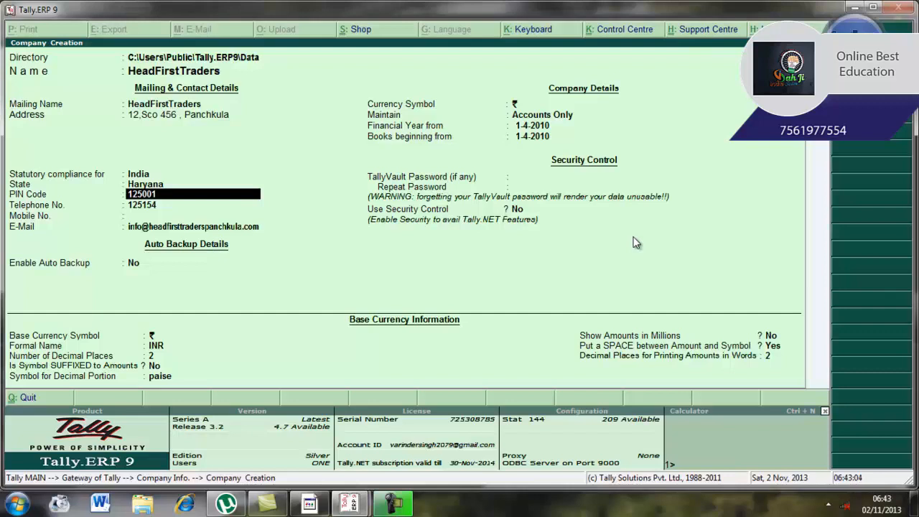
key("Return")
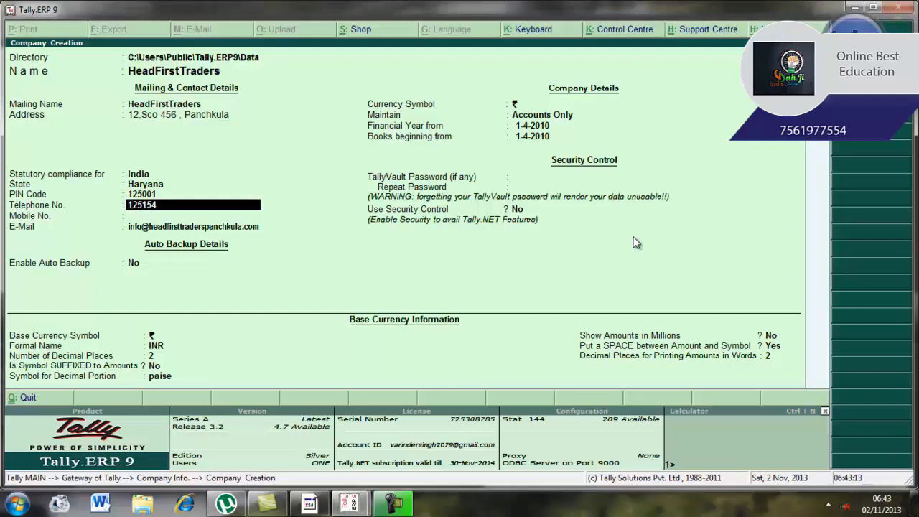
key("Return")
key("Return")
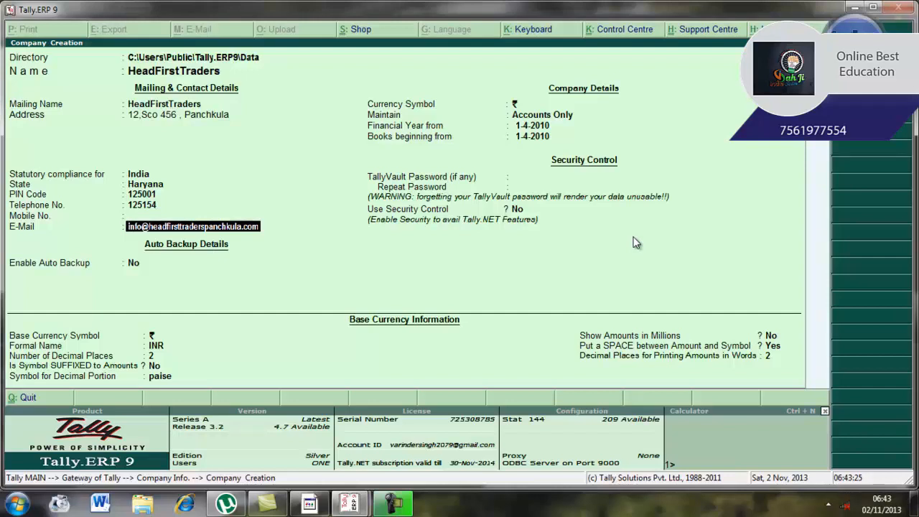
key("Return")
key("Return")
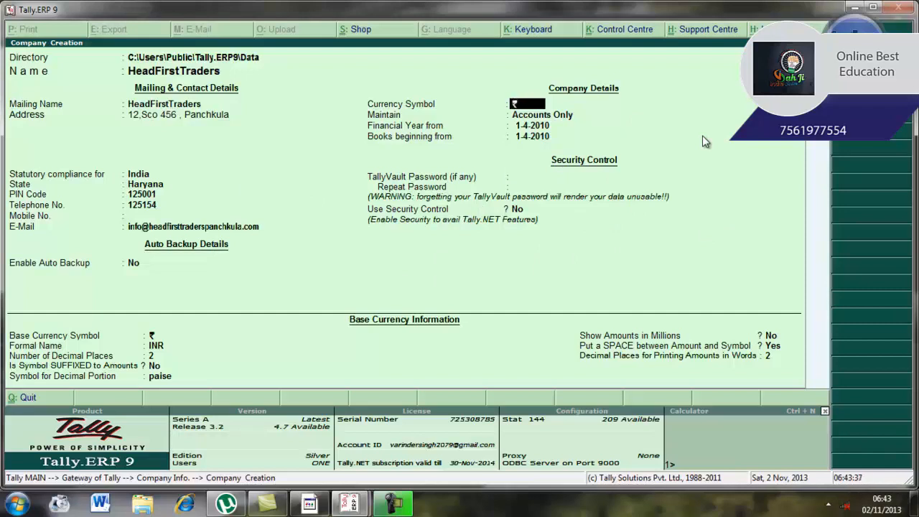
Keep currency symbol ₹, Accounts Only and both start dates at 1-4-2010, leaving the TallyVault password blank and security control at No.
key("Return")
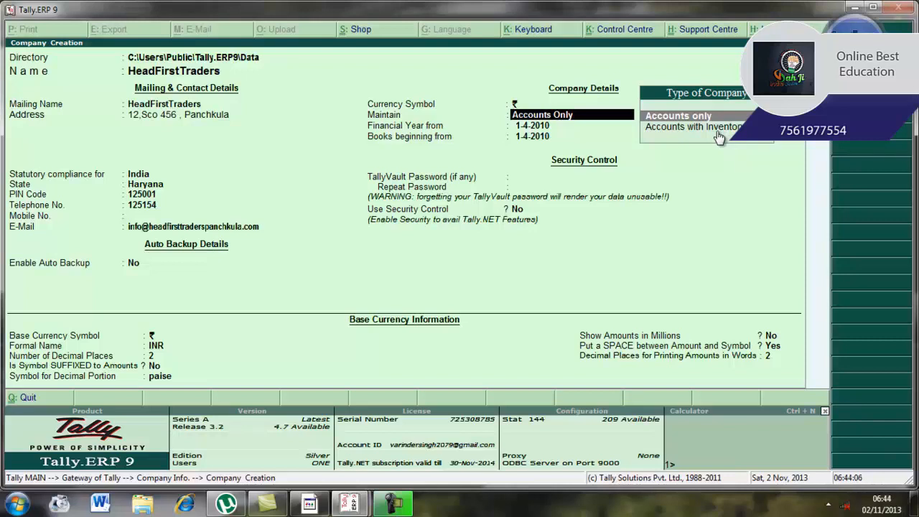
key("Return")
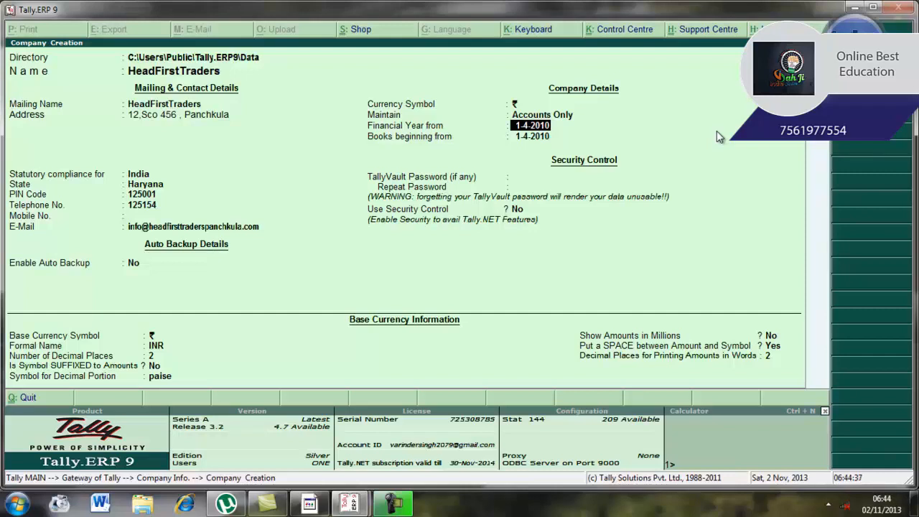
key("Return")
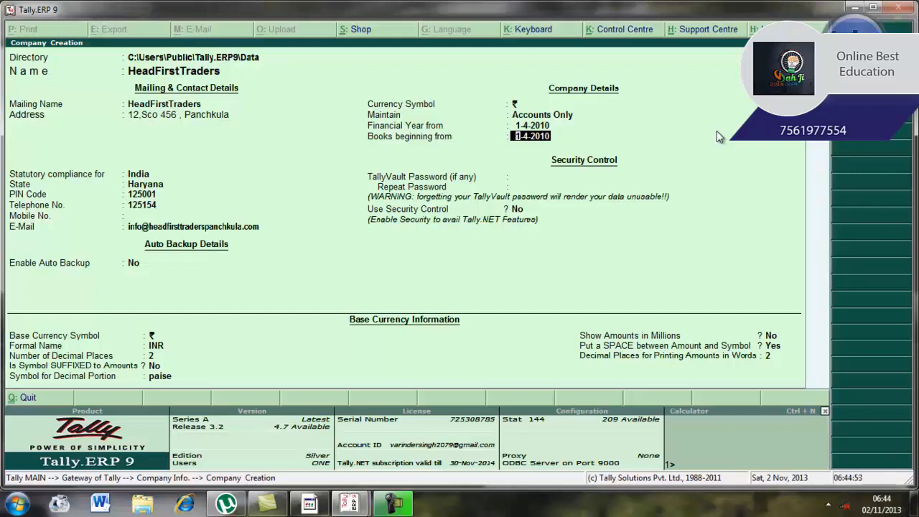
key("Return")
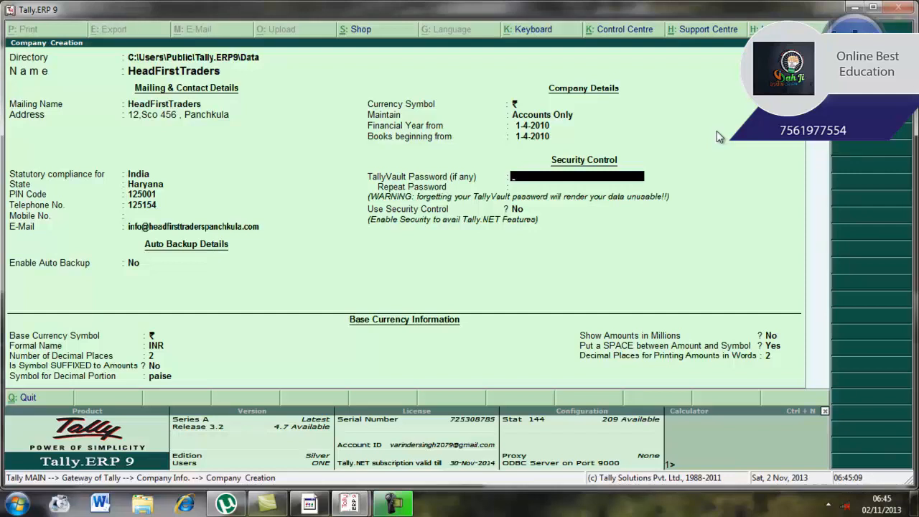
key("Return")
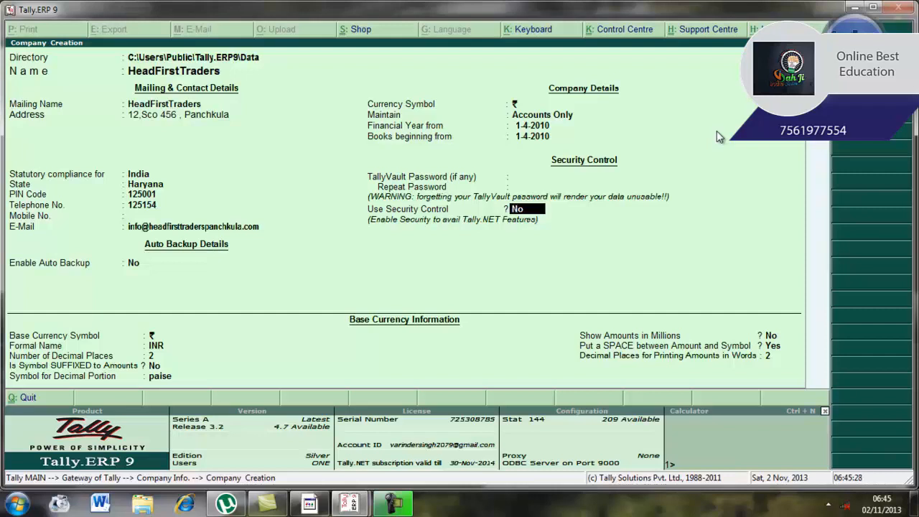
key("Return")
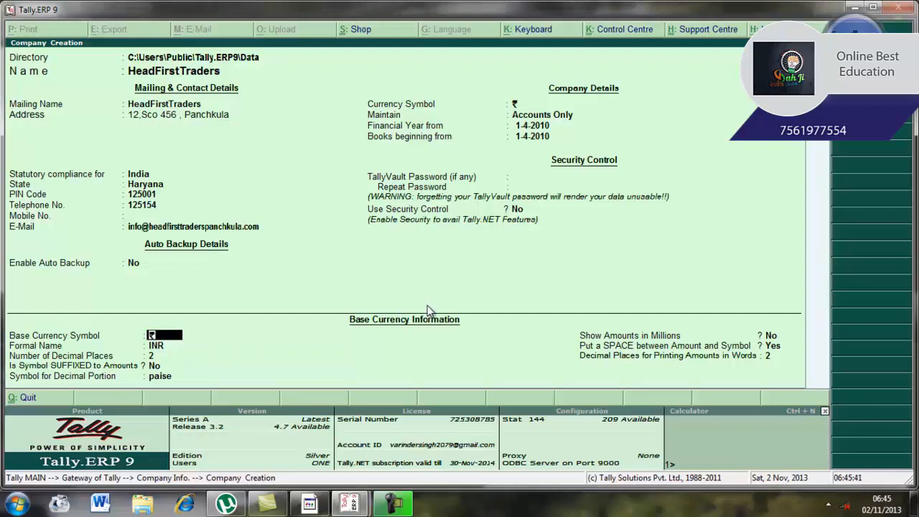
Keep the base currency as ₹, INR, 2 decimals, unsuffixed, paise, not in millions, spaced from the symbol, with 2 decimals in words.
key("Return")
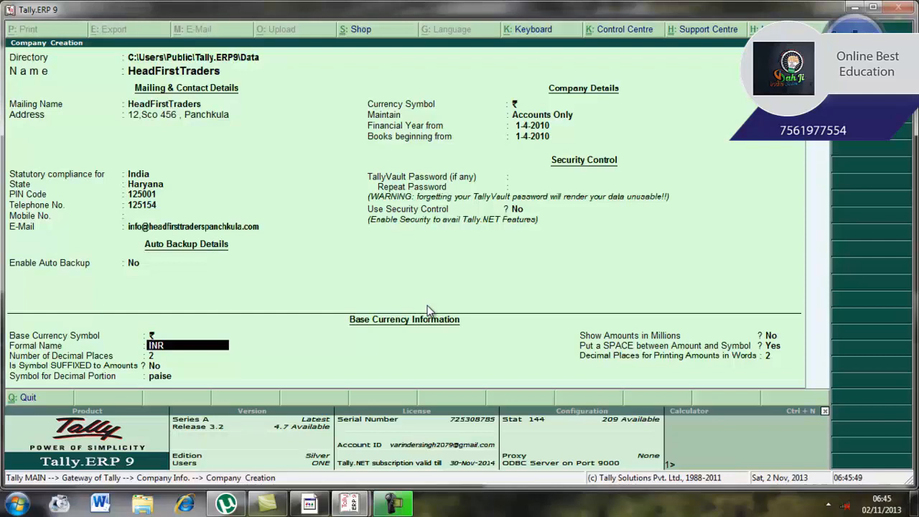
key("Return")
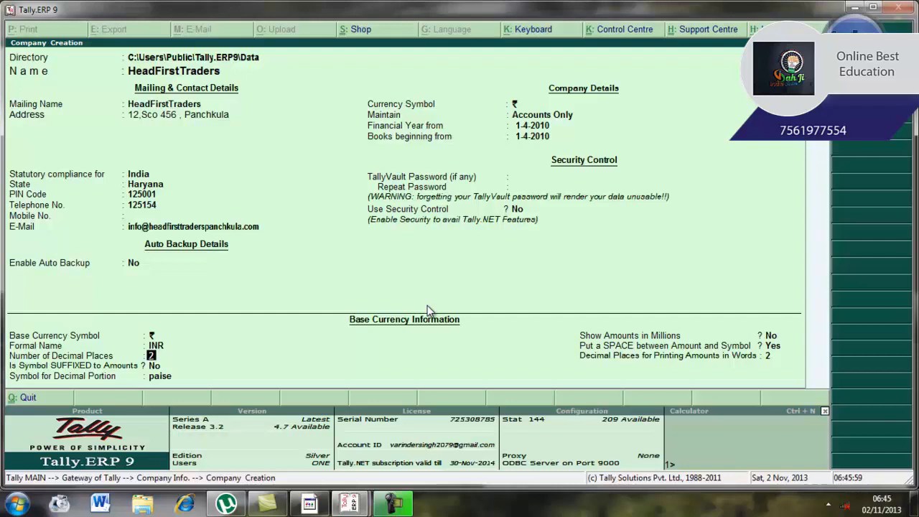
key("Return")
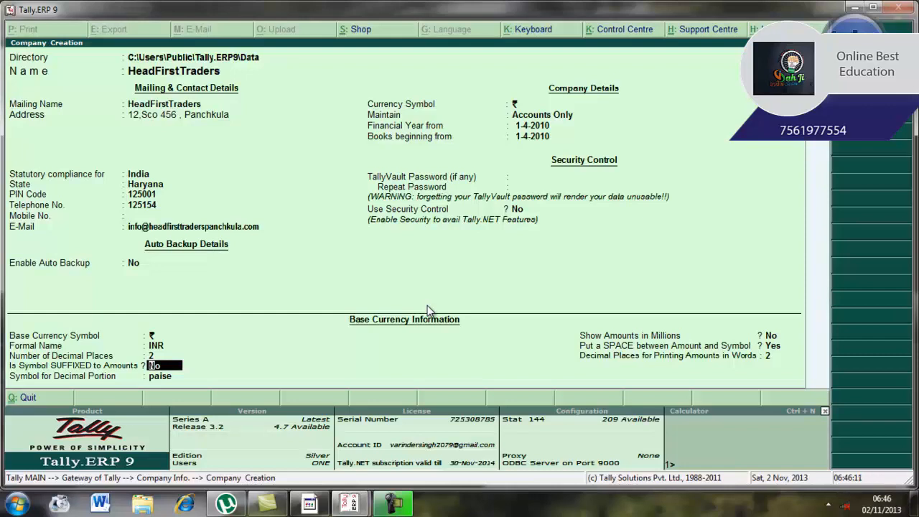
key("Return")
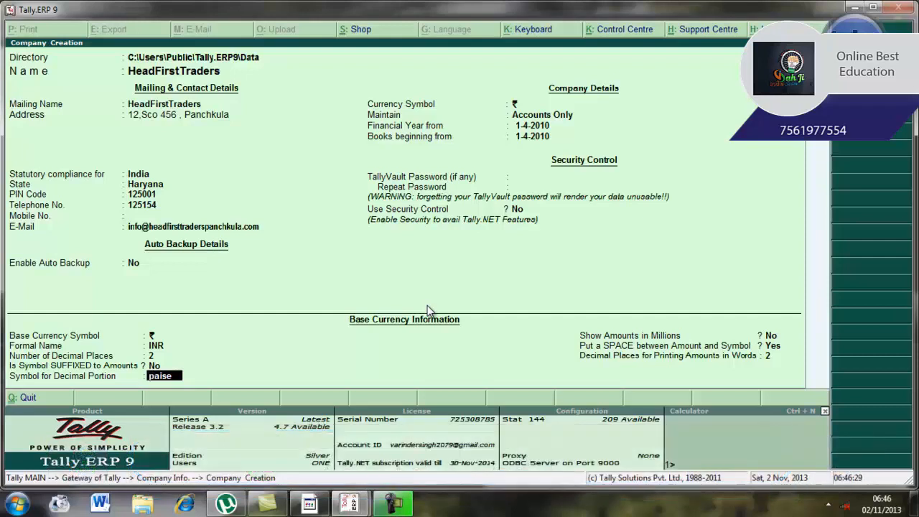
key("Return")
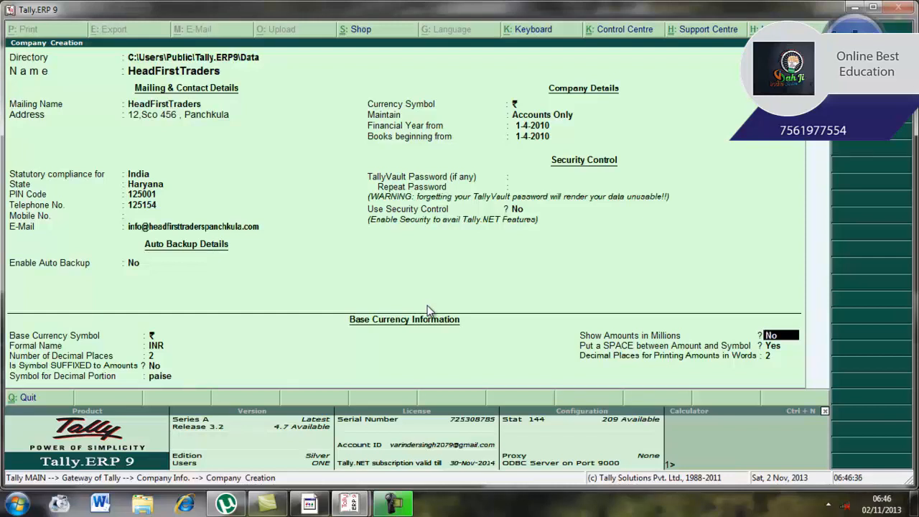
key("Return")
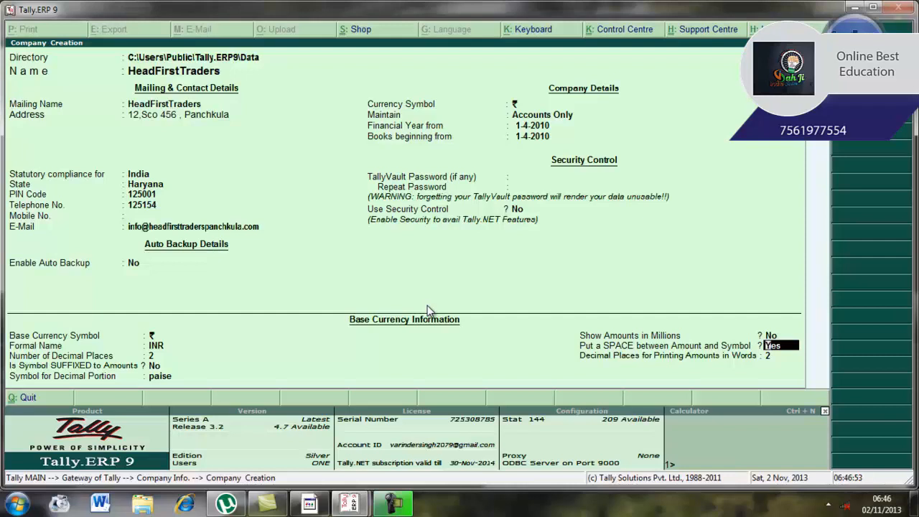
key("Return")
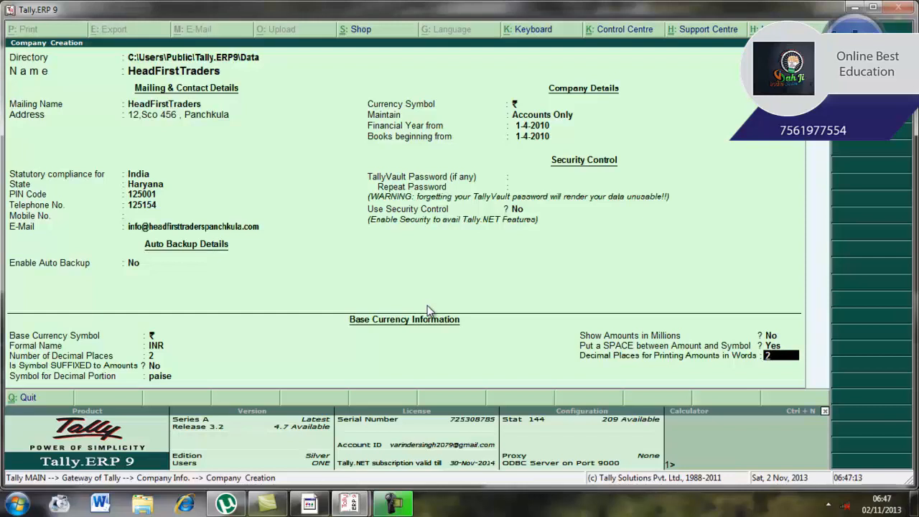
key("Return")
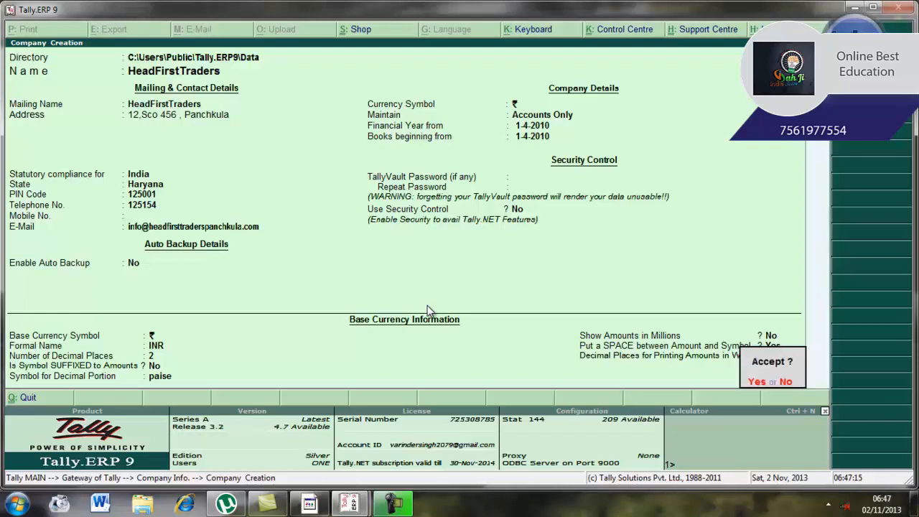
Decline accepting the company form and go back through its directory and name to the mailing name.
left_click(785, 382)
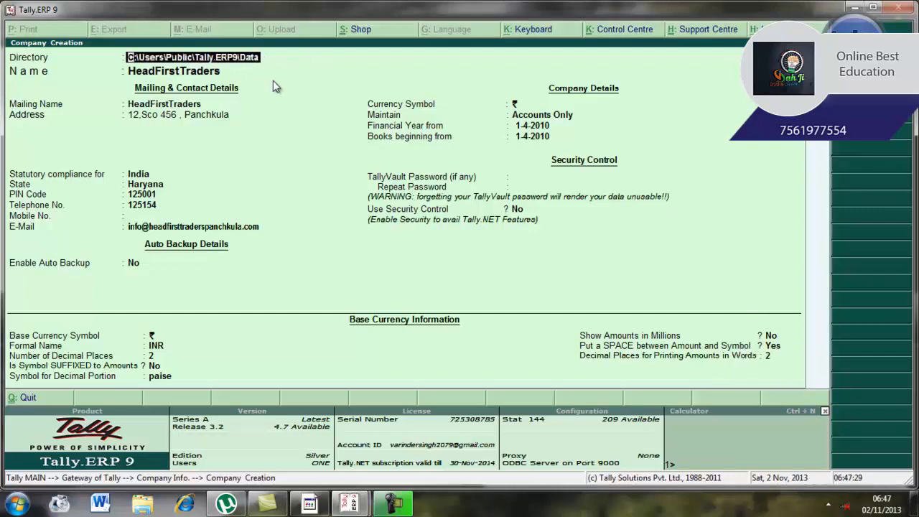
key("Return")
key("Return")
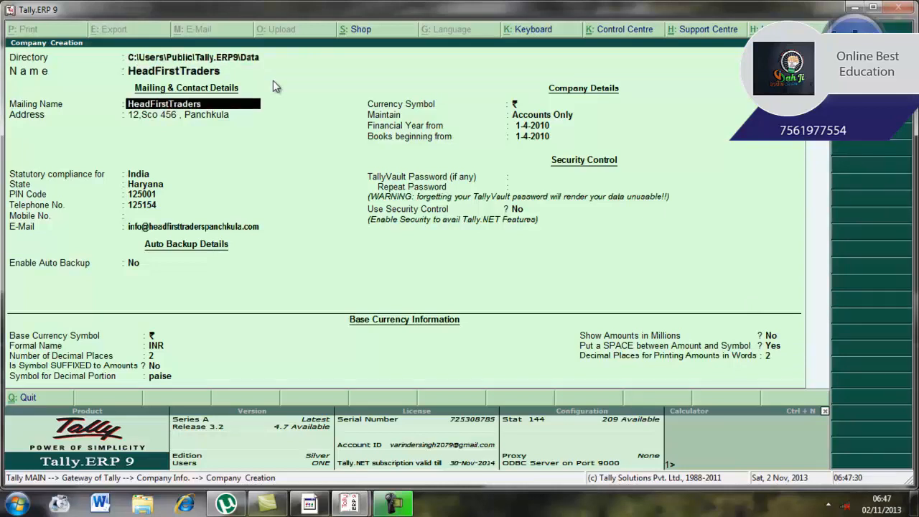